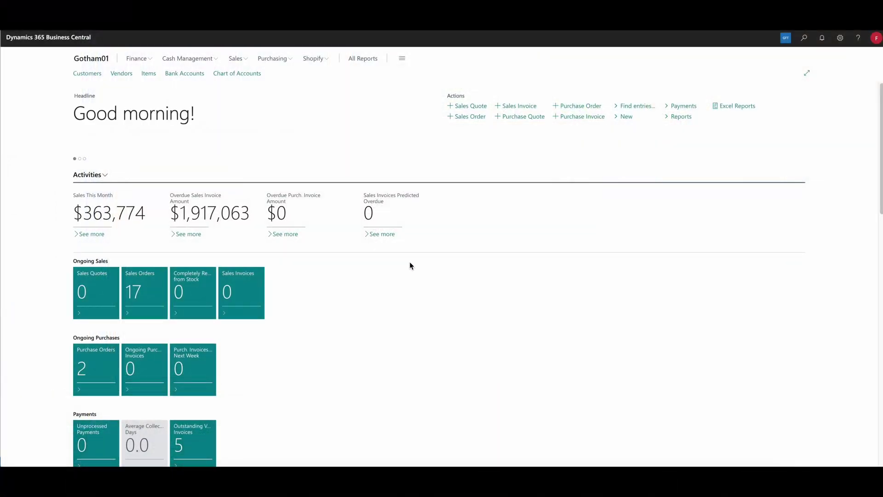
# - Add a statistical account with No. HEADCOUNT and Name Headcount, then go back to the list
pyautogui.click(146, 61)
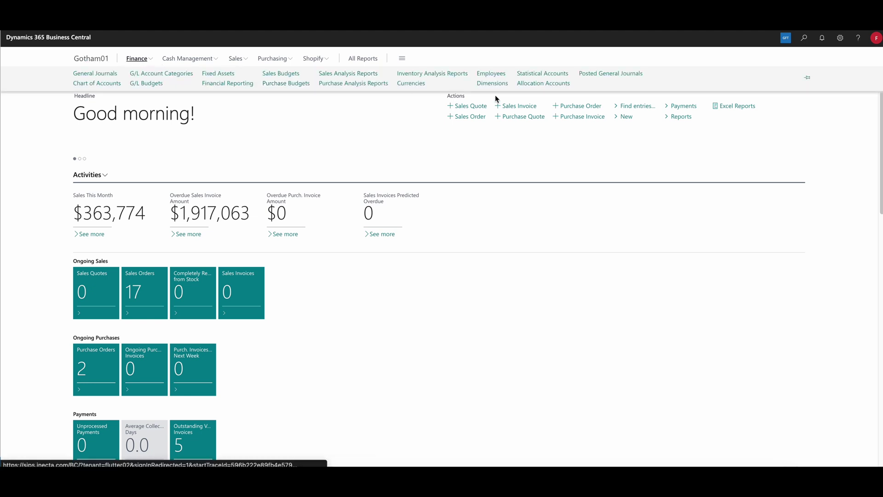
pyautogui.click(535, 75)
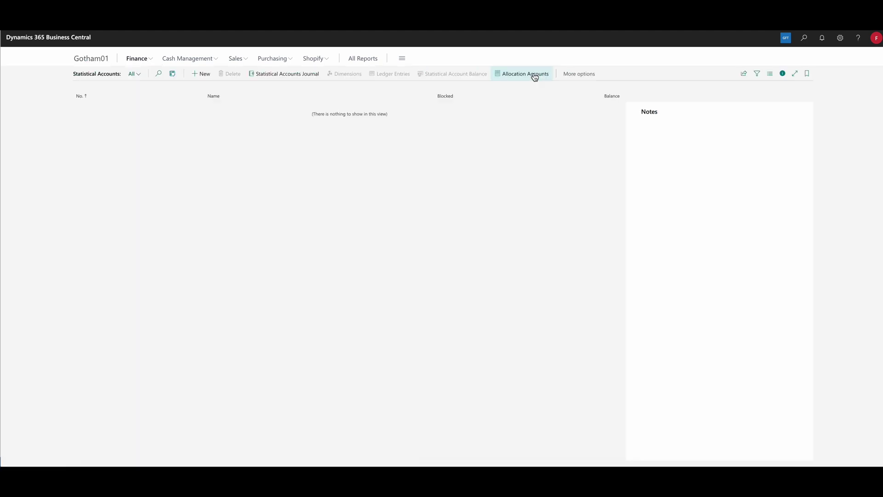
pyautogui.click(201, 75)
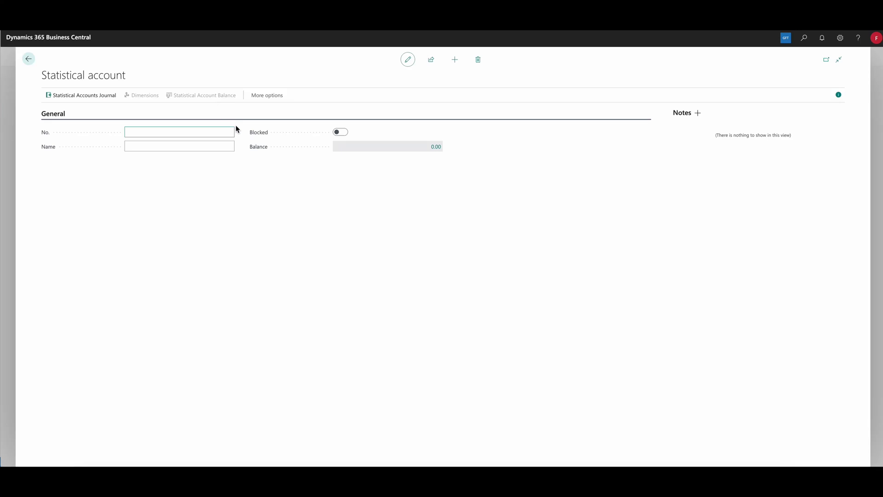
pyautogui.write('headcount')
pyautogui.press('Tab')
pyautogui.write('H')
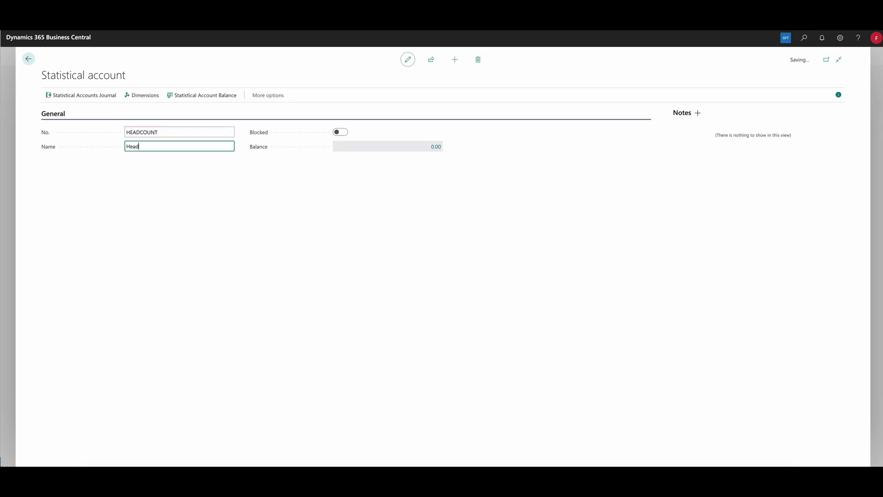
pyautogui.press('Tab')
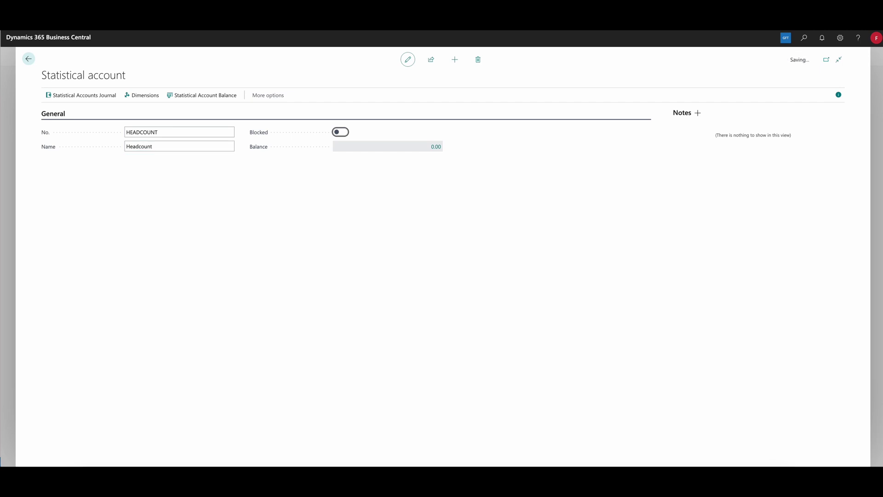
pyautogui.click(29, 59)
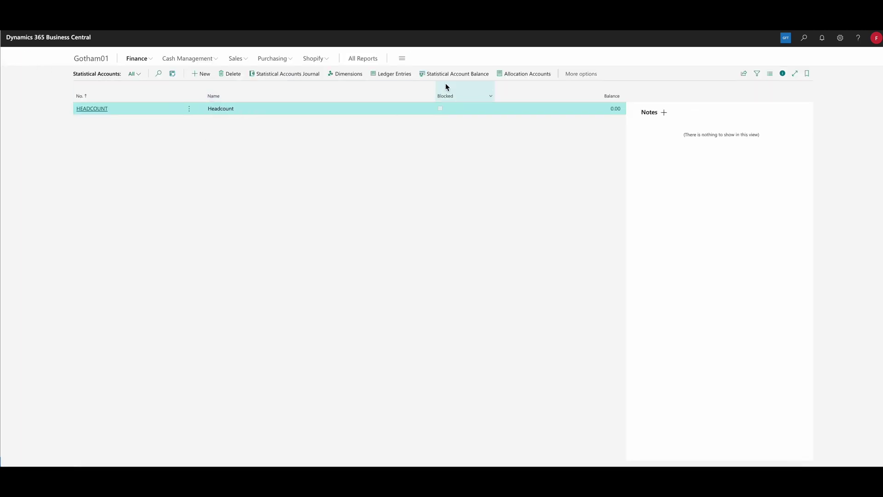
# - In the Statistical Account Journal, add a TEST10 HEADCOUNT line dated 6/1/2024: 'Headcount for Jun', 75
pyautogui.click(310, 75)
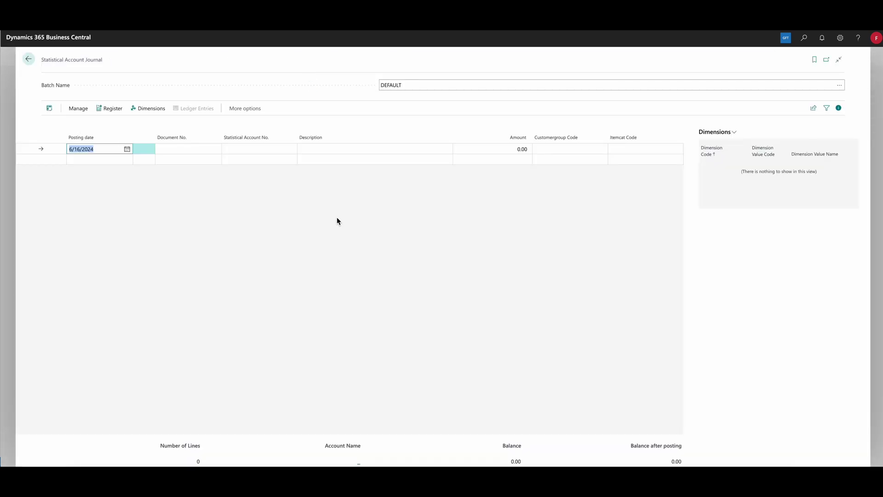
pyautogui.press('Tab')
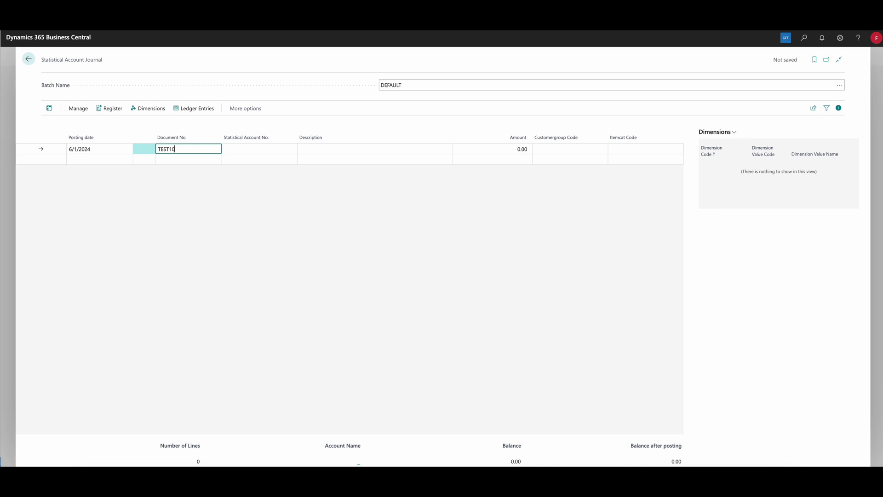
pyautogui.press('Tab')
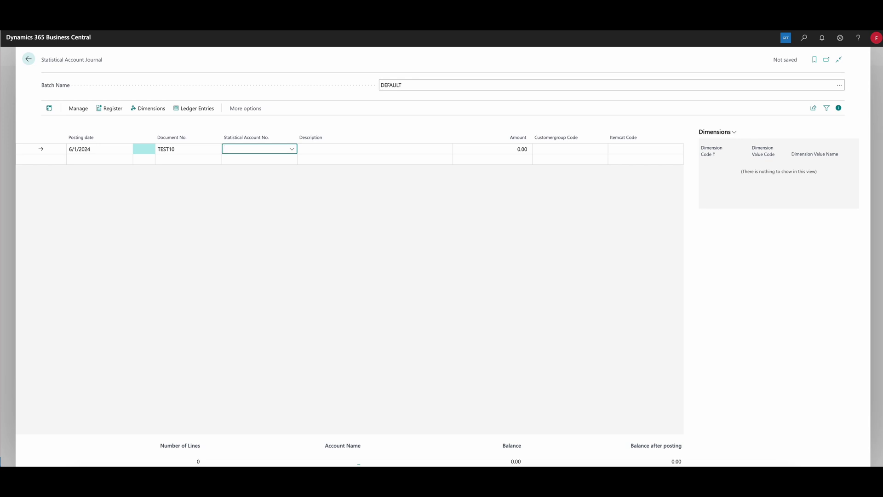
pyautogui.write('count')
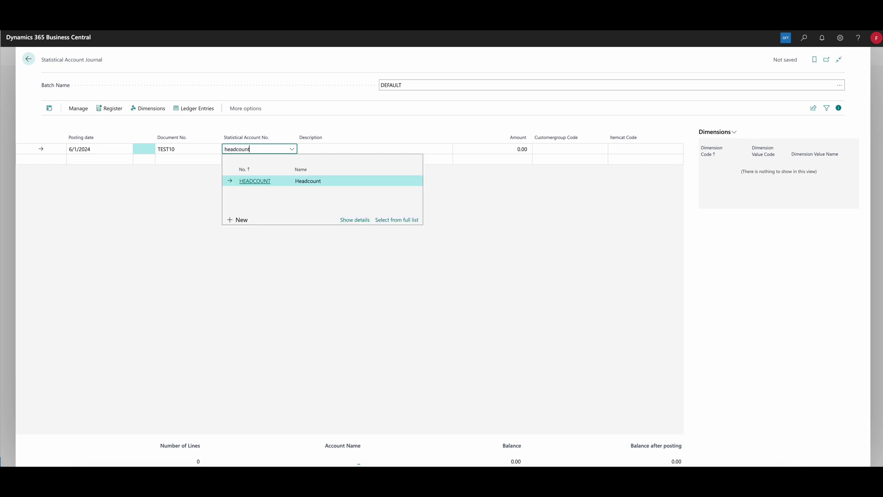
pyautogui.press('Tab')
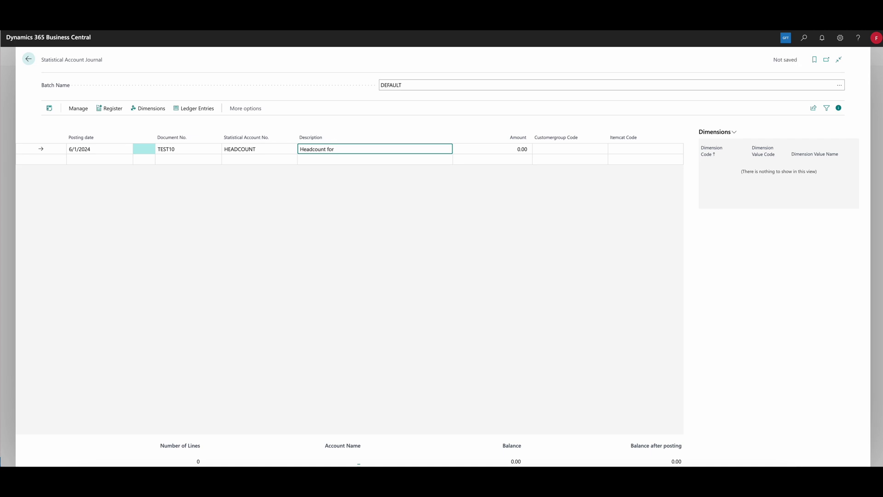
pyautogui.press('Tab')
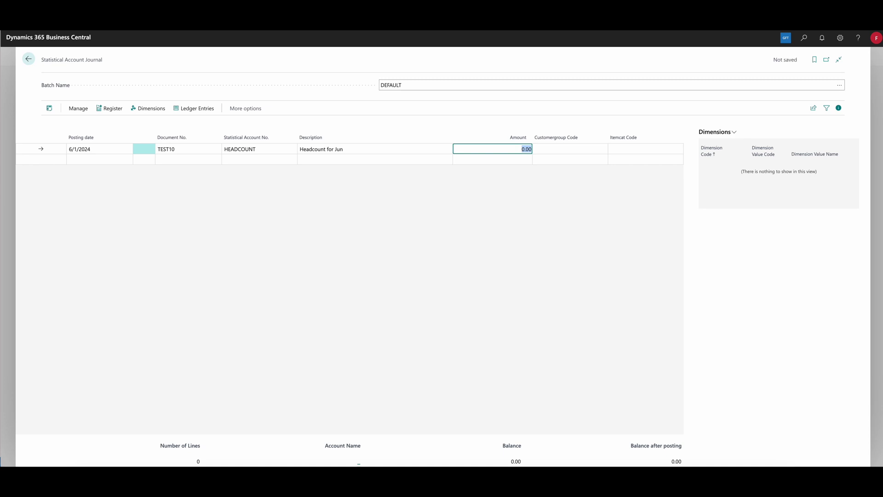
pyautogui.press('Return')
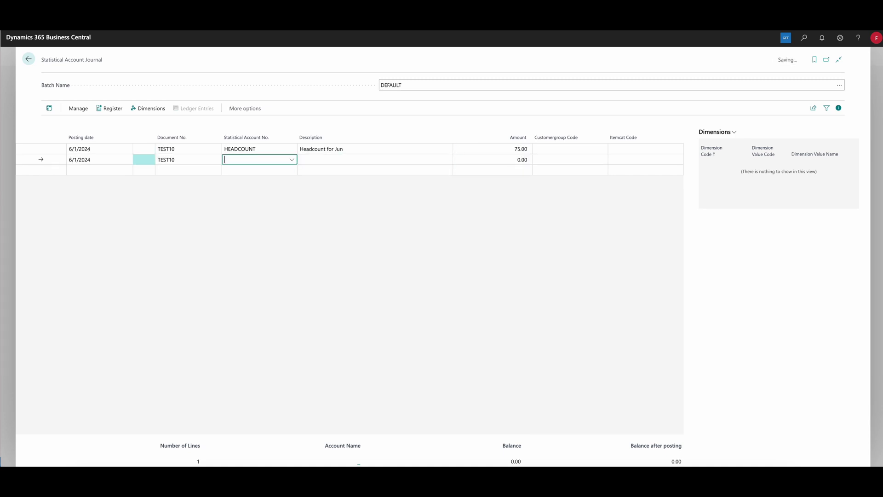
# - Add a second HEADCOUNT line dated 5/1/2024: 'Headcount for May', amount 70
pyautogui.hotkey('shift', 'Tab')
pyautogui.hotkey('shift', 'Tab')
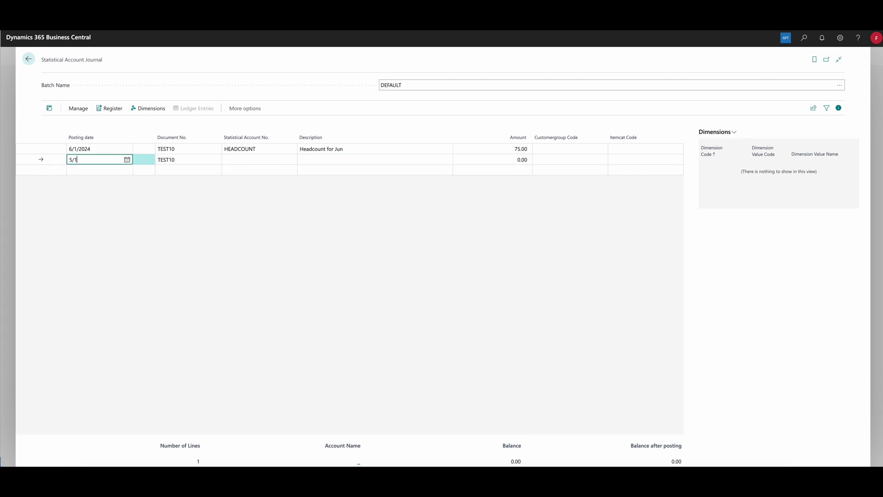
pyautogui.press('Tab')
pyautogui.press('Tab')
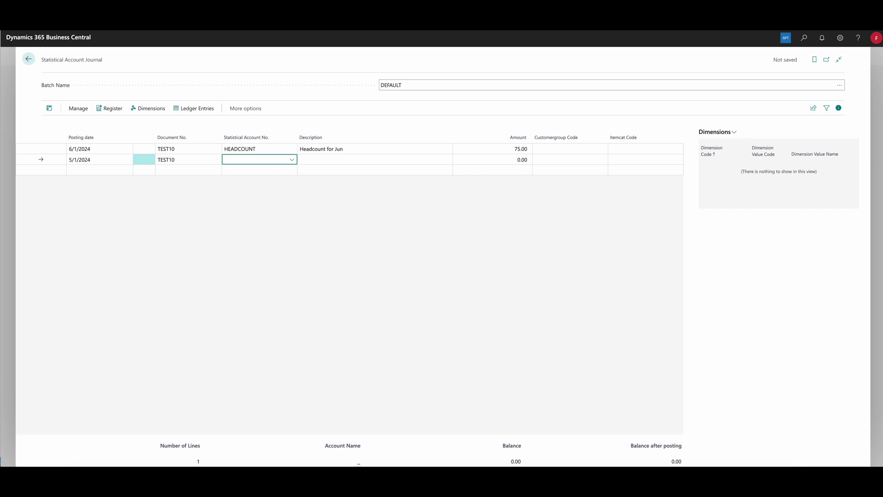
pyautogui.write('HEADCOUNT')
pyautogui.press('Tab')
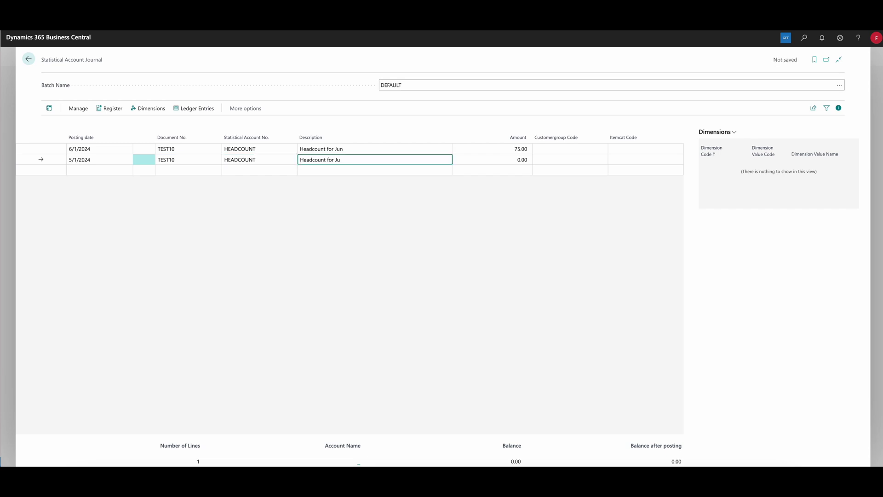
pyautogui.write('Headcount for May')
pyautogui.press('Tab')
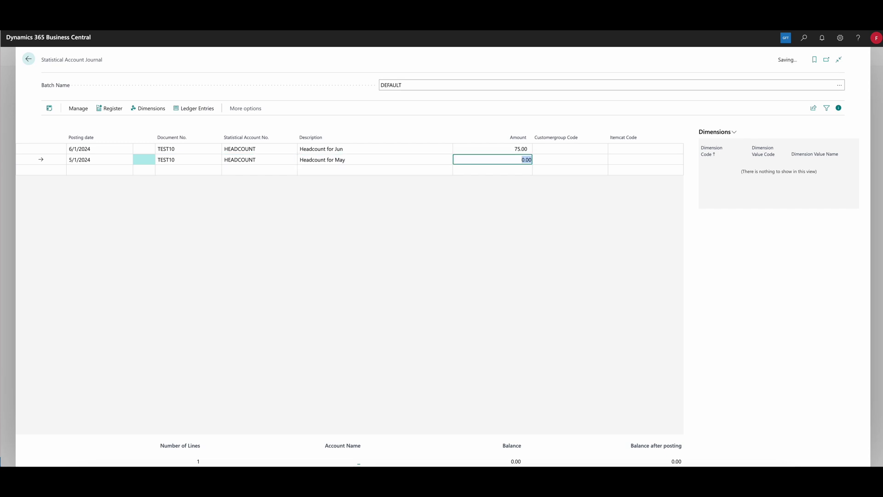
pyautogui.write('70')
pyautogui.press('Tab')
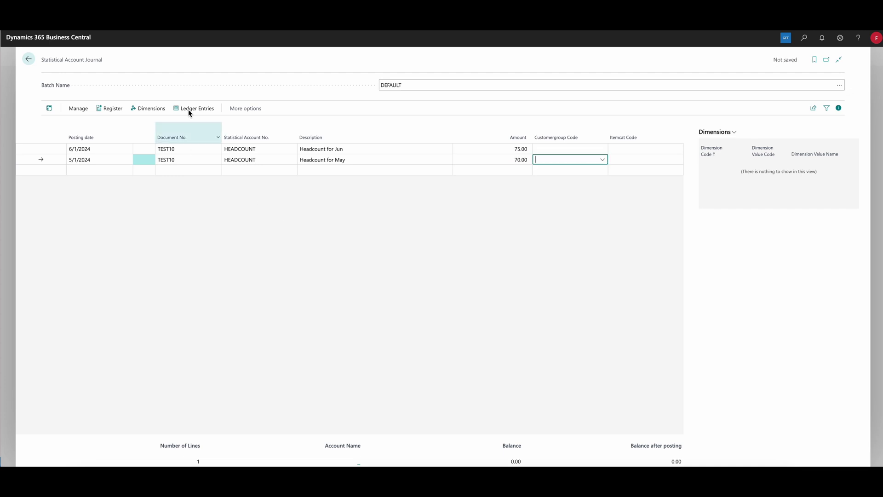
# - Register the two HEADCOUNT journal lines and close the journal
pyautogui.click(111, 109)
pyautogui.click(467, 280)
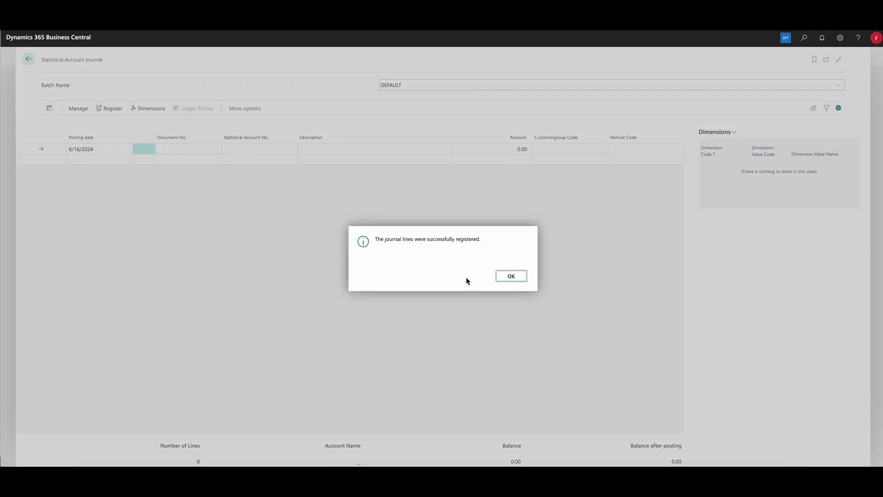
pyautogui.click(510, 277)
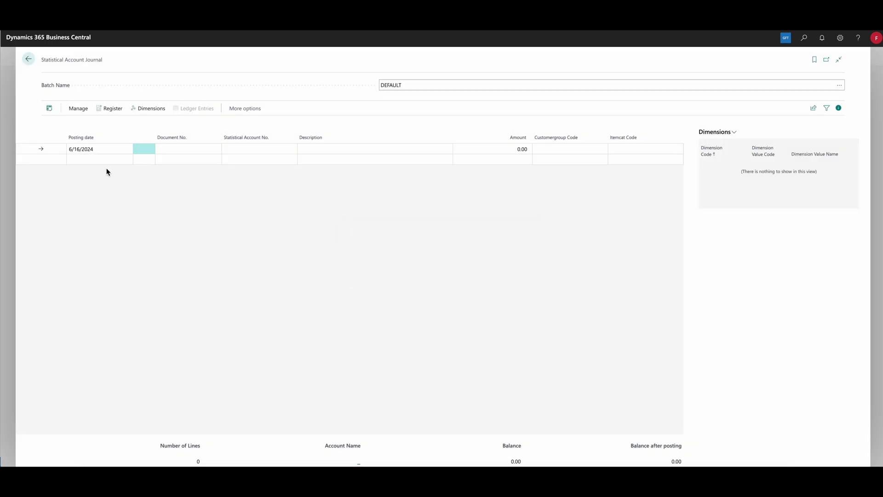
pyautogui.click(28, 58)
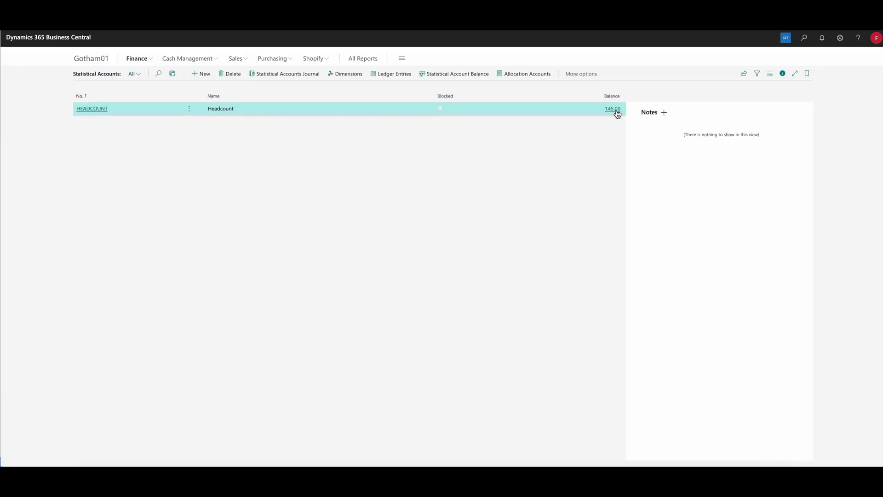
# - Check the entries behind HEADCOUNT's 145.00 balance, then return to the Gotham01 Role Center
pyautogui.click(616, 109)
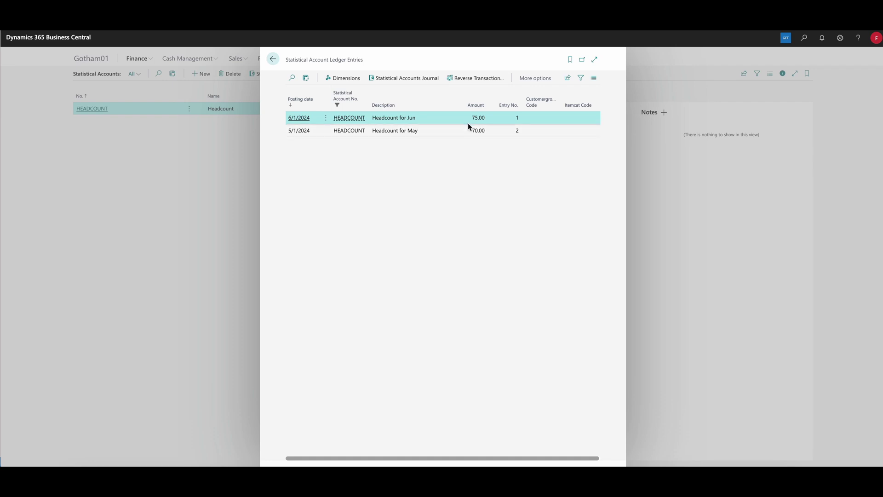
pyautogui.click(274, 60)
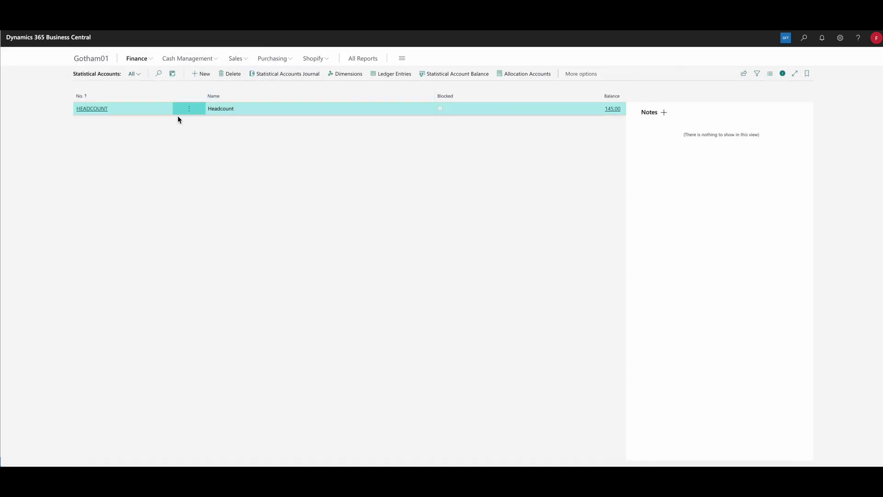
pyautogui.click(93, 65)
pyautogui.click(147, 63)
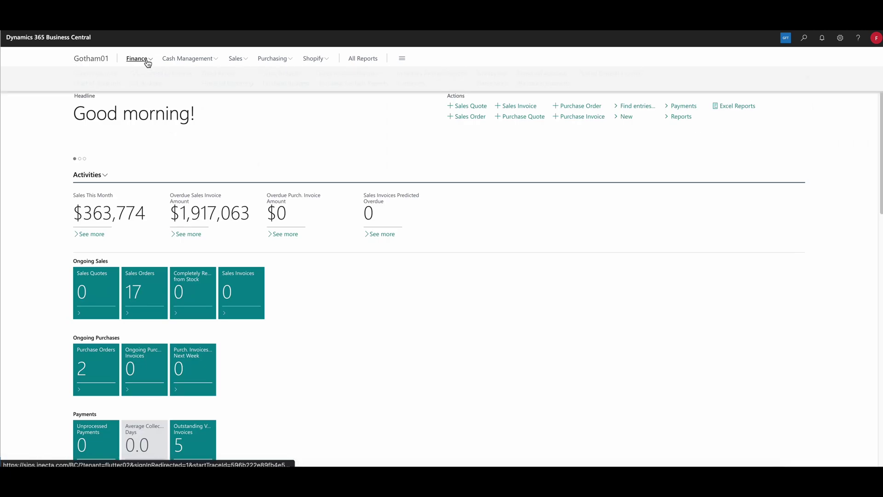
# - Add financial report INCOMEHC with description 'Income Statement with Headcount'
pyautogui.click(227, 85)
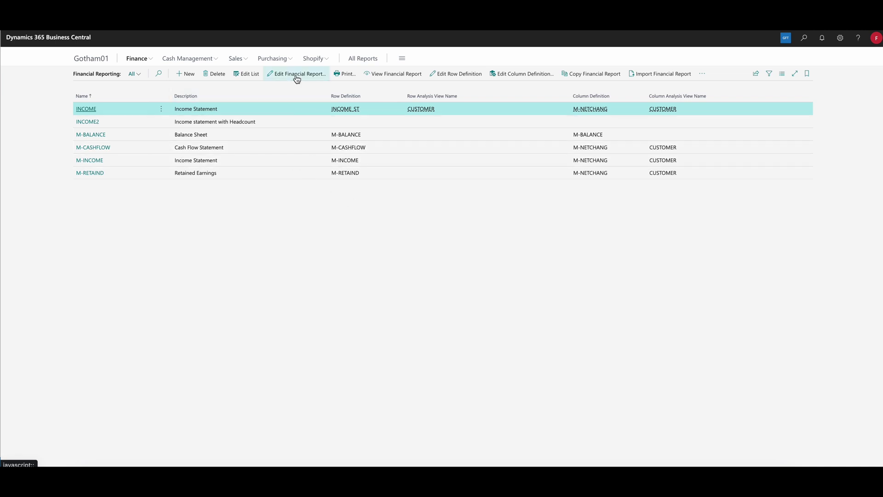
pyautogui.click(187, 74)
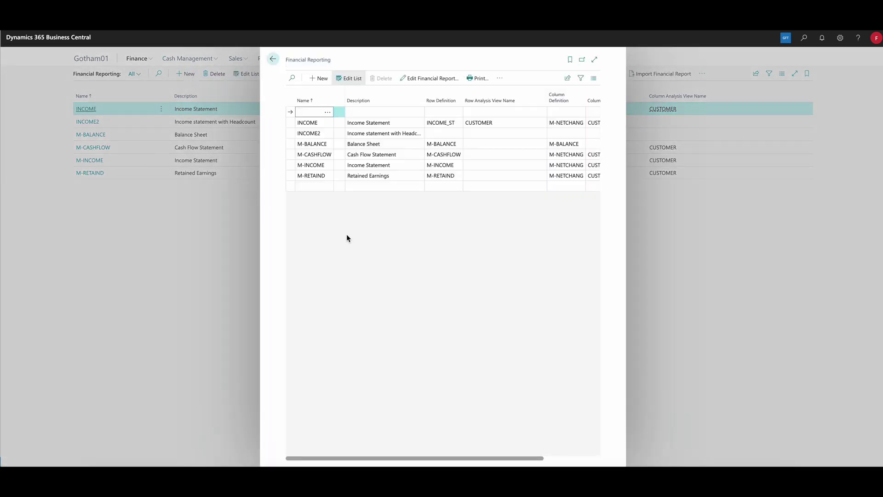
pyautogui.write('income')
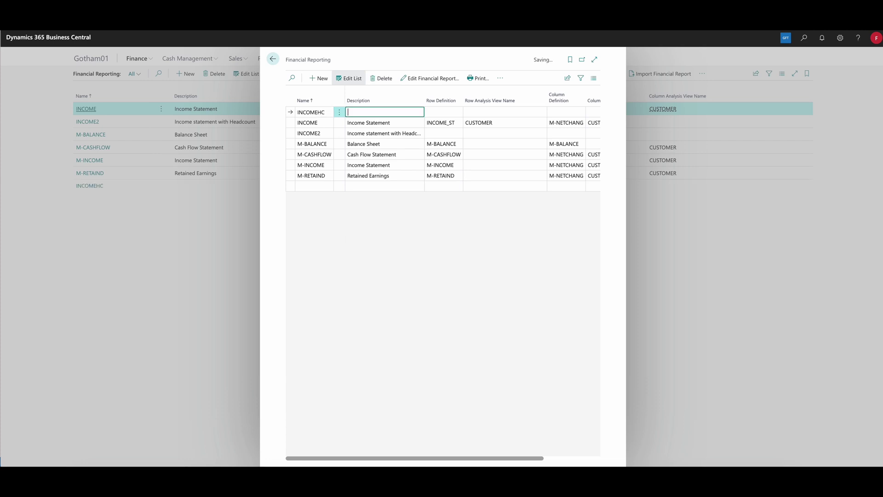
pyautogui.write('come Statement with Headcount')
pyautogui.press('Tab')
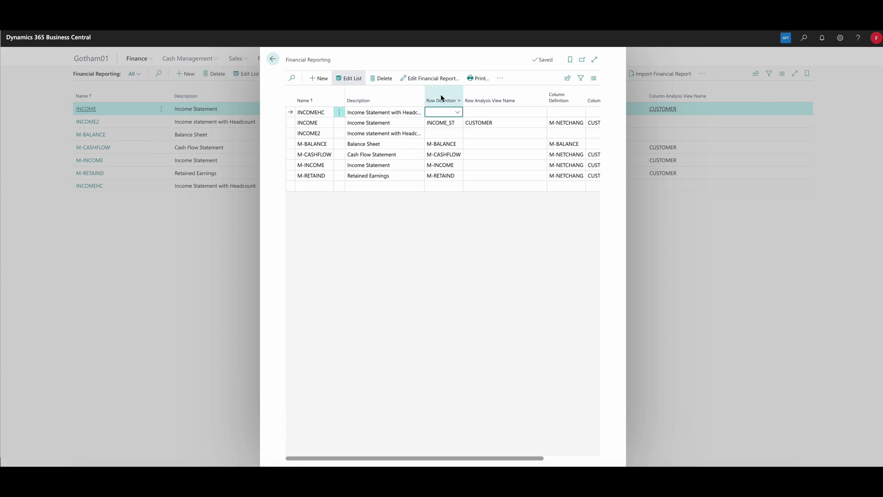
pyautogui.click(458, 113)
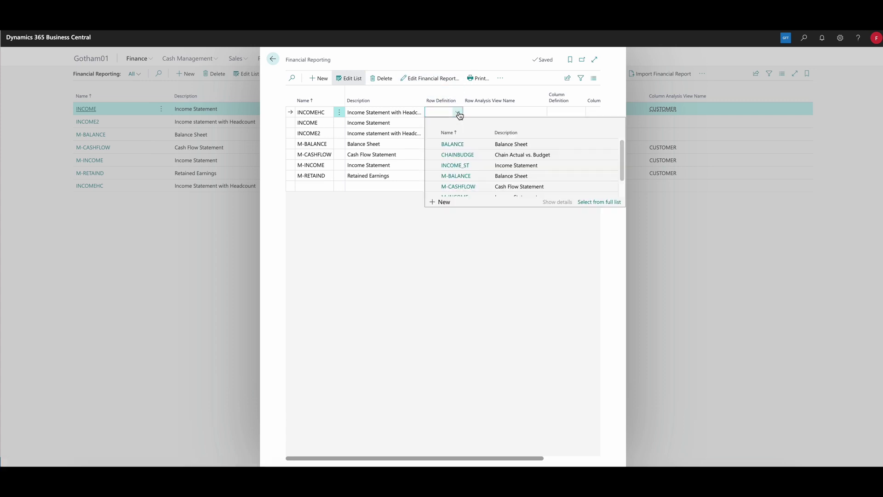
# - Create row definition INCOMEHC with description 'Income wihtheadcount' and open it for editing
pyautogui.click(594, 203)
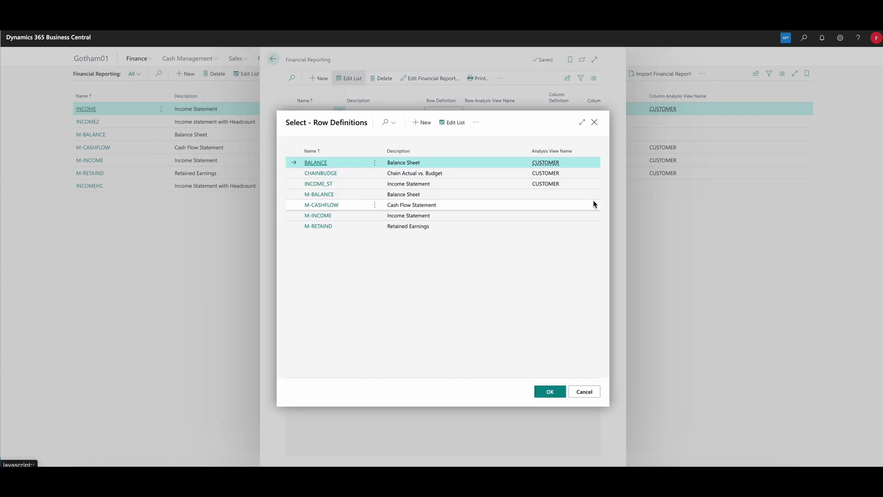
pyautogui.click(423, 123)
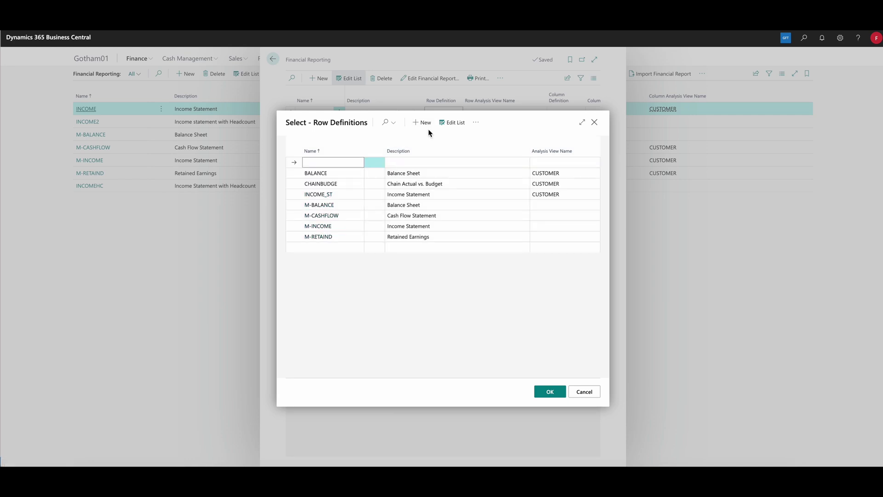
pyautogui.write('incomeHC')
pyautogui.press('Tab')
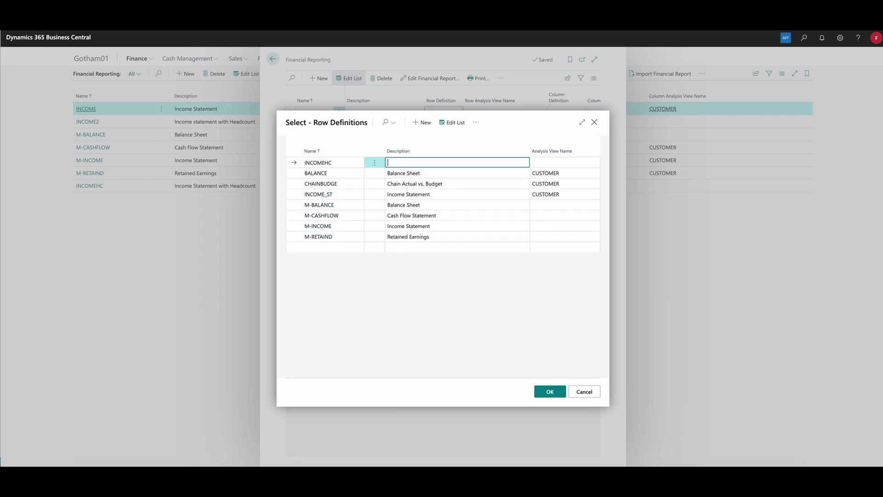
pyautogui.write('Income ')
pyautogui.write('wiht')
pyautogui.write('headcount')
pyautogui.press('Tab')
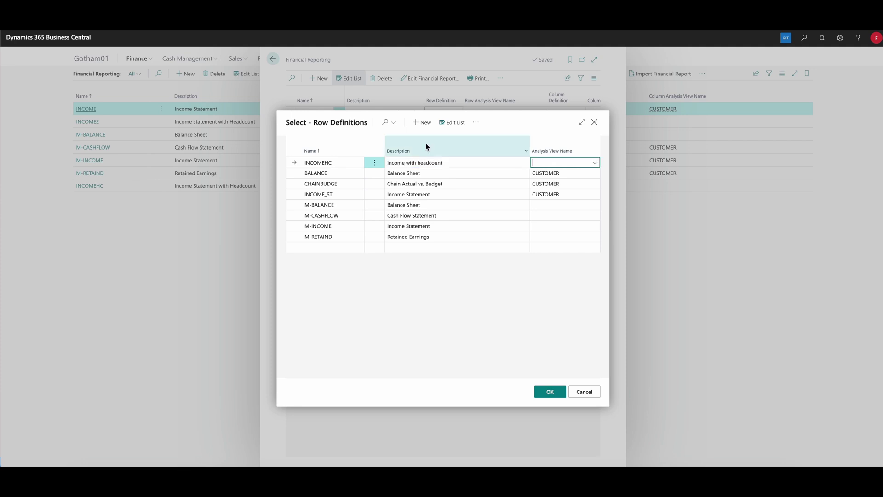
pyautogui.click(476, 123)
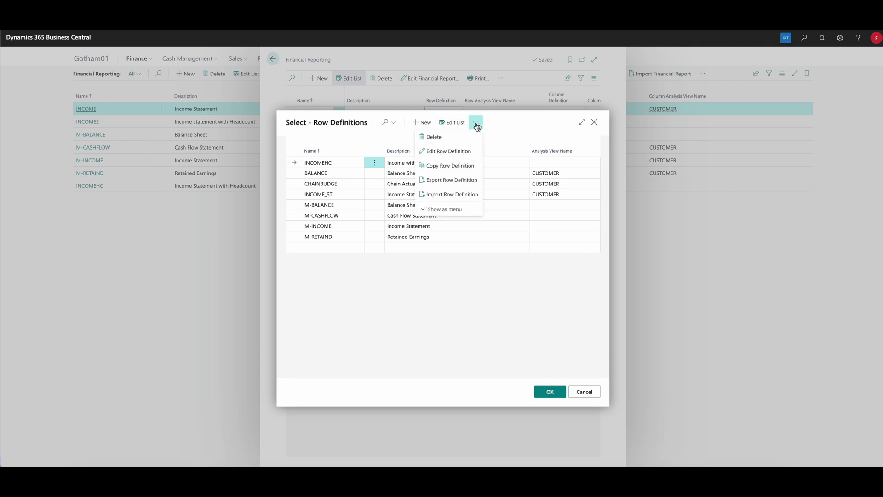
pyautogui.click(468, 150)
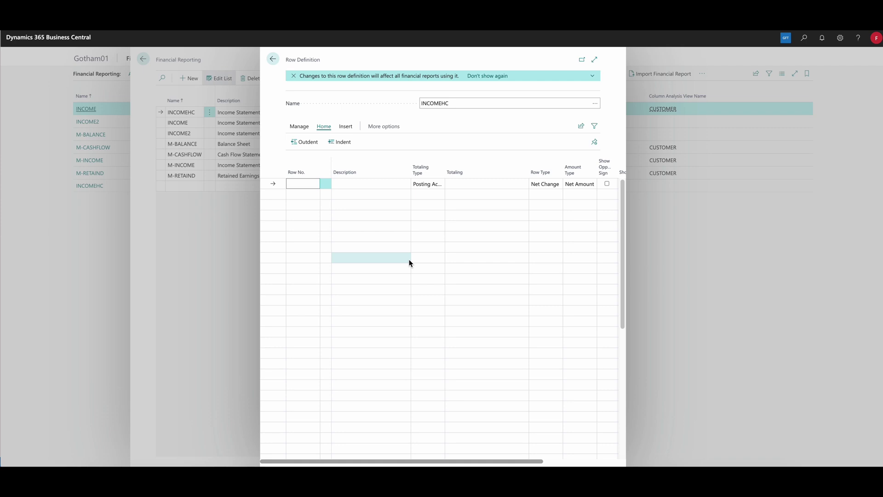
# - Add row 10 with description Revenue
pyautogui.write('10')
pyautogui.press('Tab')
pyautogui.write('Revenue')
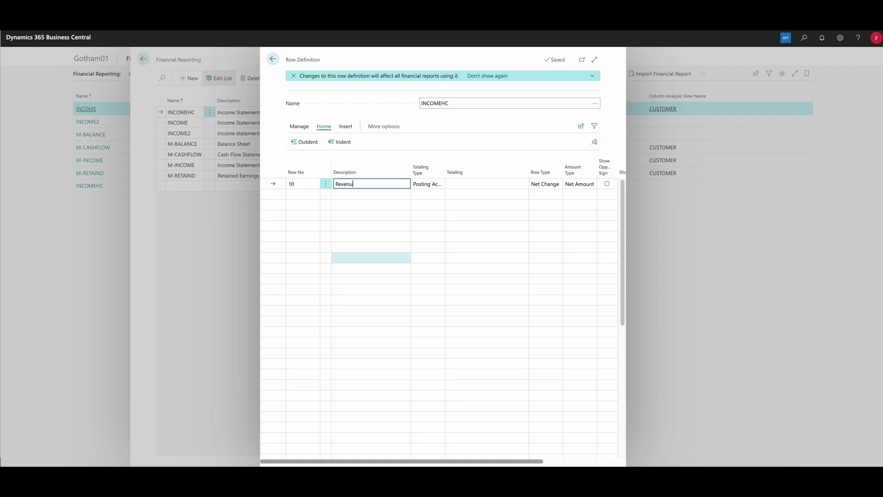
pyautogui.press('Tab')
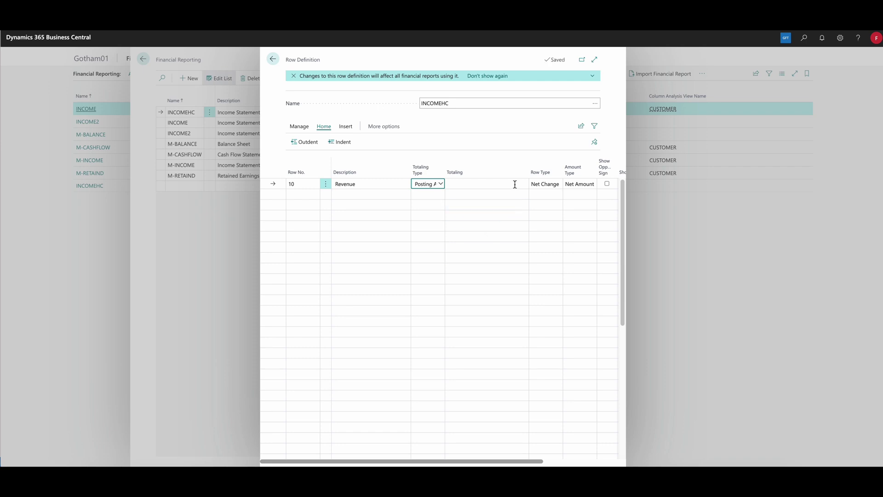
# - Set the Revenue row's totaling to G/L accounts 41010..42010
pyautogui.click(517, 183)
pyautogui.click(525, 184)
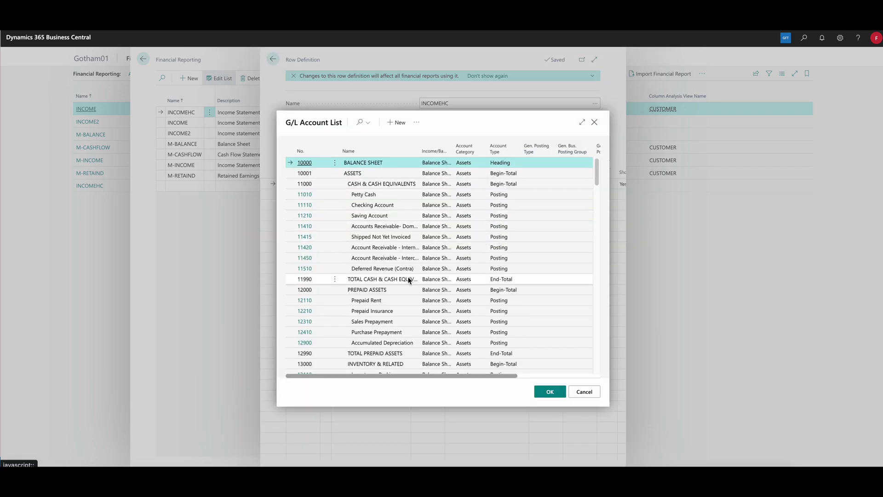
pyautogui.scroll(-3, 409, 280)
pyautogui.scroll(-5, 408, 280)
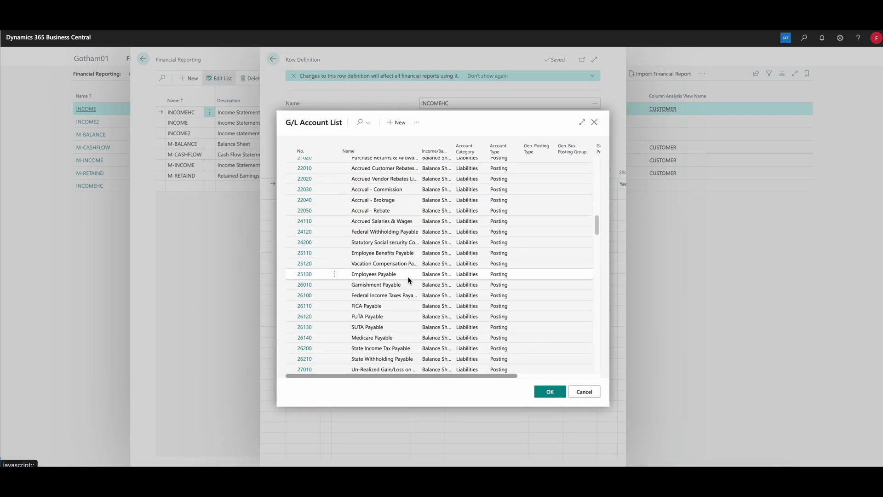
pyautogui.scroll(-10, 408, 280)
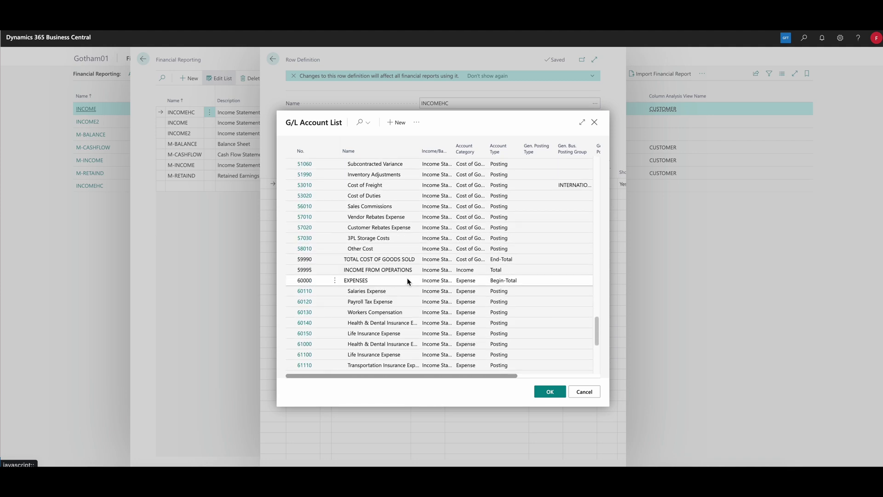
pyautogui.scroll(-3, 407, 278)
pyautogui.scroll(10, 404, 277)
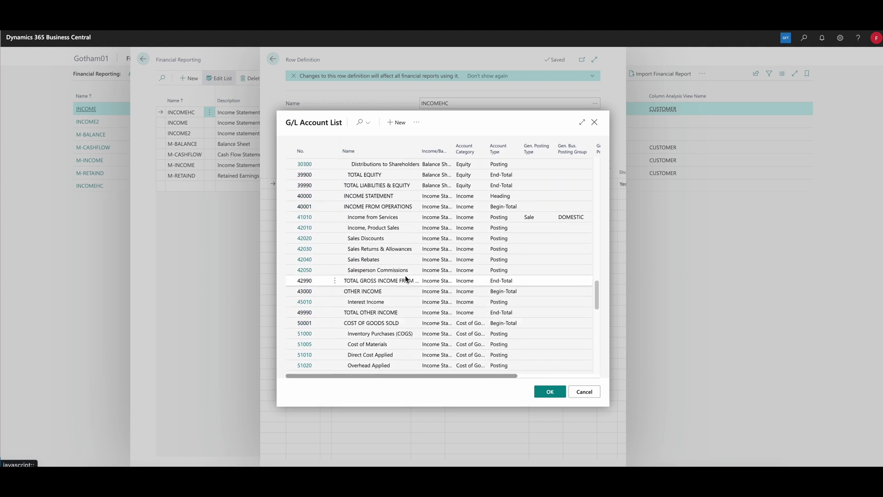
pyautogui.scroll(1, 404, 275)
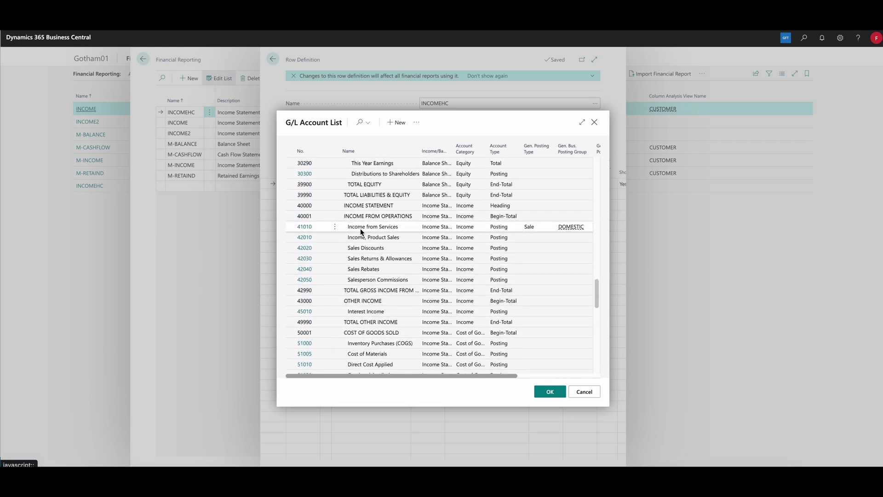
pyautogui.click(335, 226)
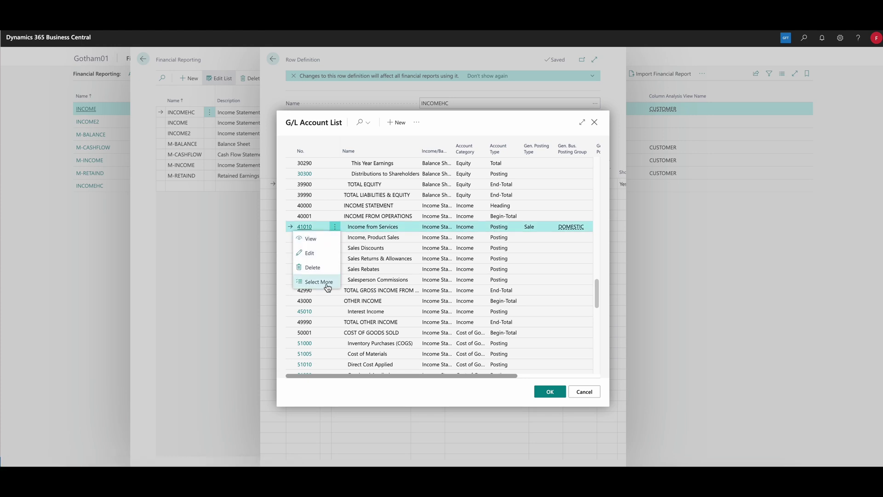
pyautogui.click(327, 282)
pyautogui.click(302, 237)
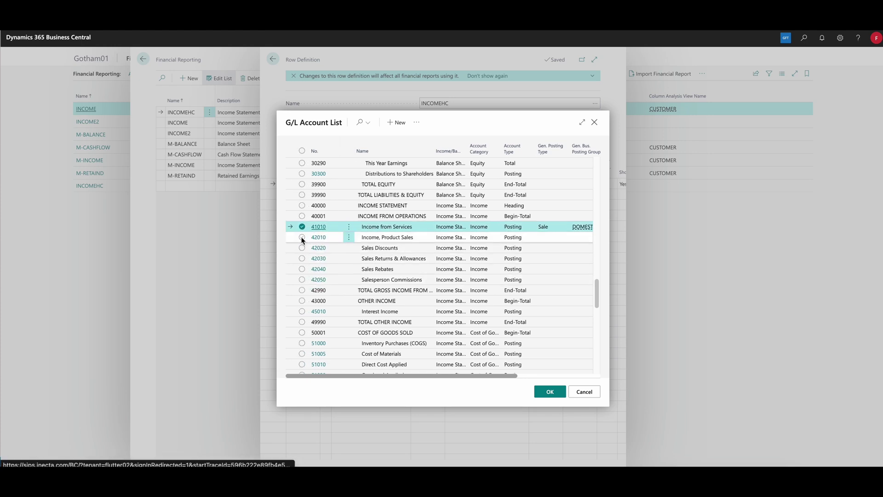
pyautogui.click(546, 392)
pyautogui.click(302, 194)
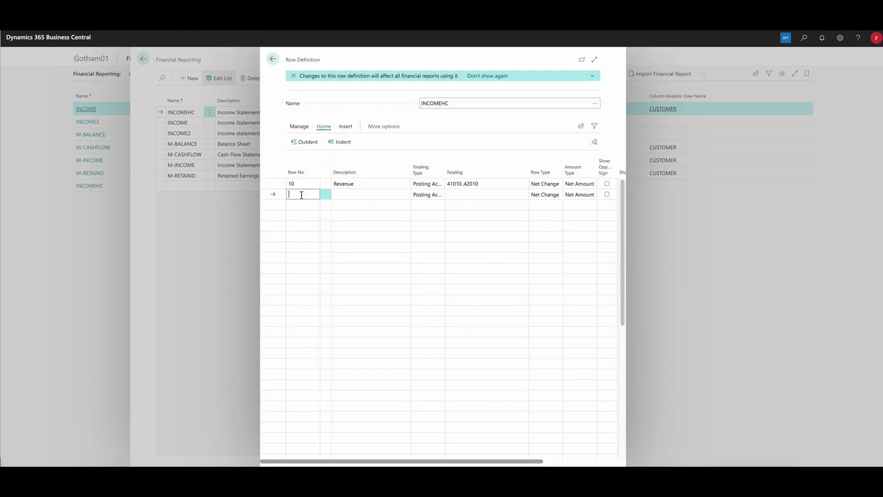
# - Add row 20 with description Headcount
pyautogui.write('20')
pyautogui.press('Tab')
pyautogui.write('Heda')
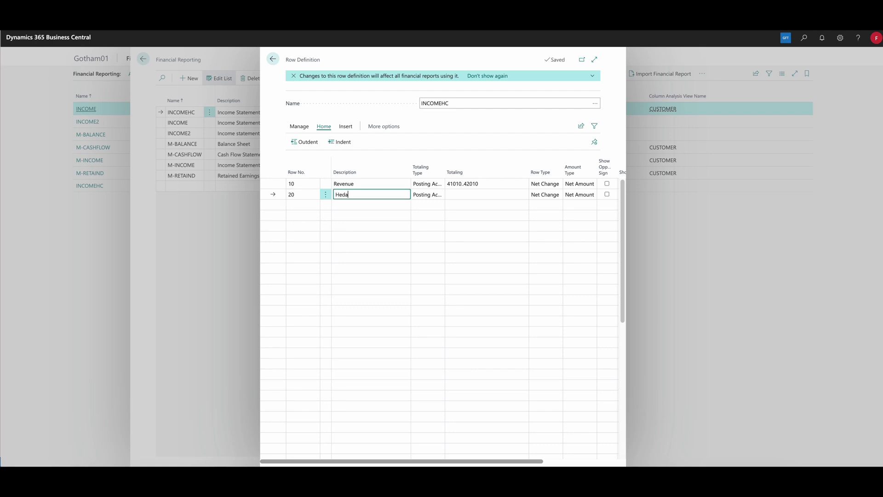
pyautogui.press('BackSpace')
pyautogui.write('adcount')
pyautogui.press('Tab')
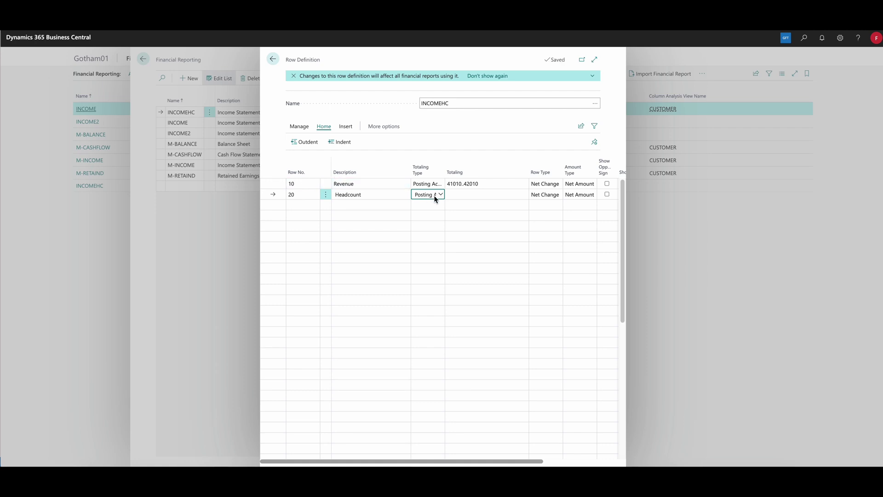
# - Set row 20's Totaling Type to Statistical Account, totaling HEADCOUNT
pyautogui.click(440, 194)
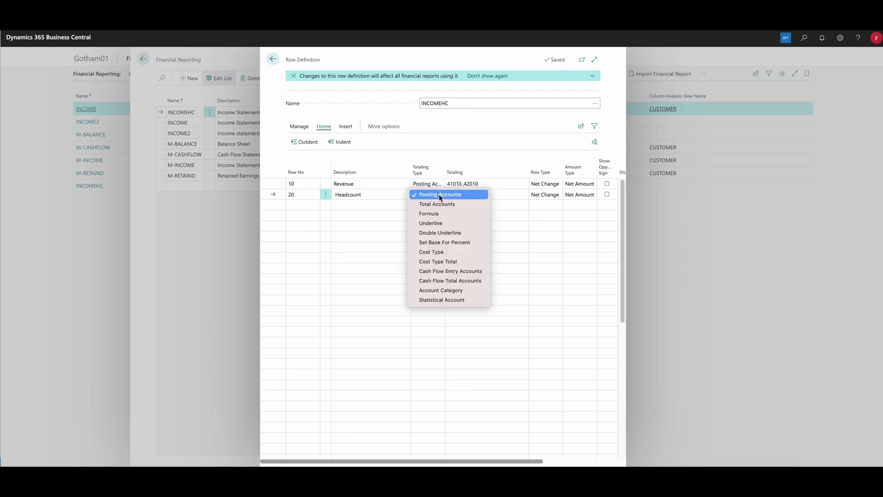
pyautogui.click(466, 300)
pyautogui.click(490, 194)
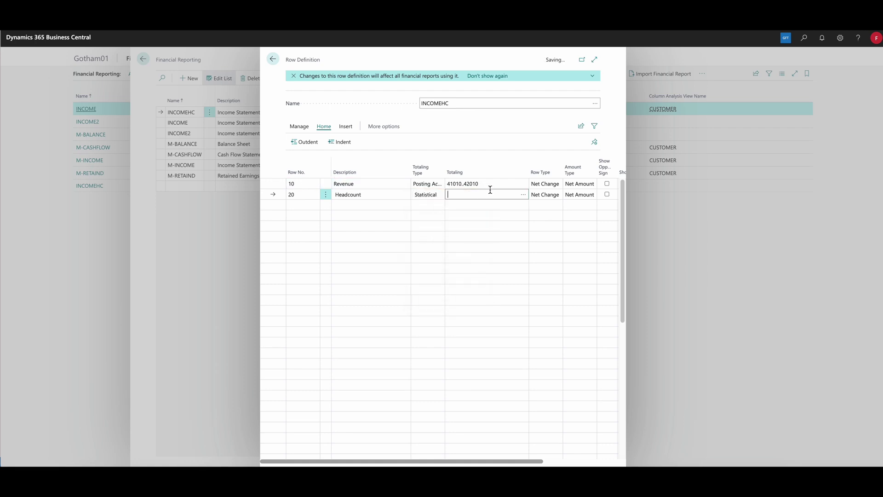
pyautogui.click(524, 194)
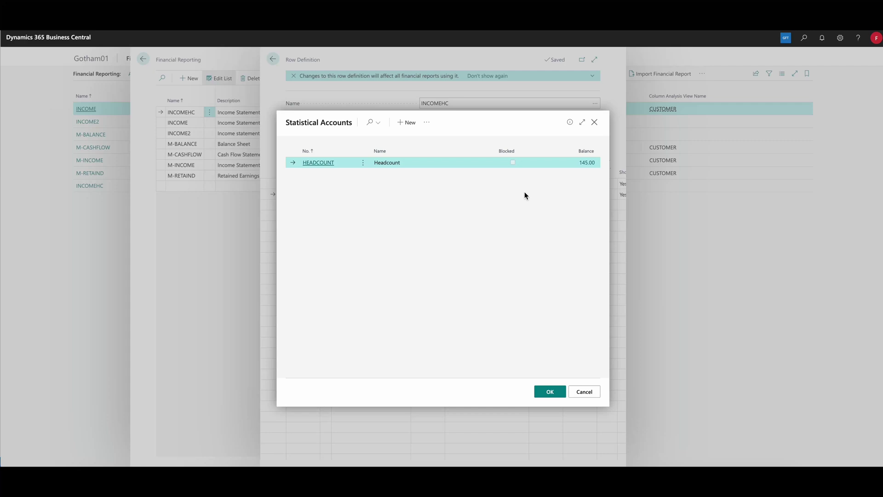
pyautogui.click(555, 397)
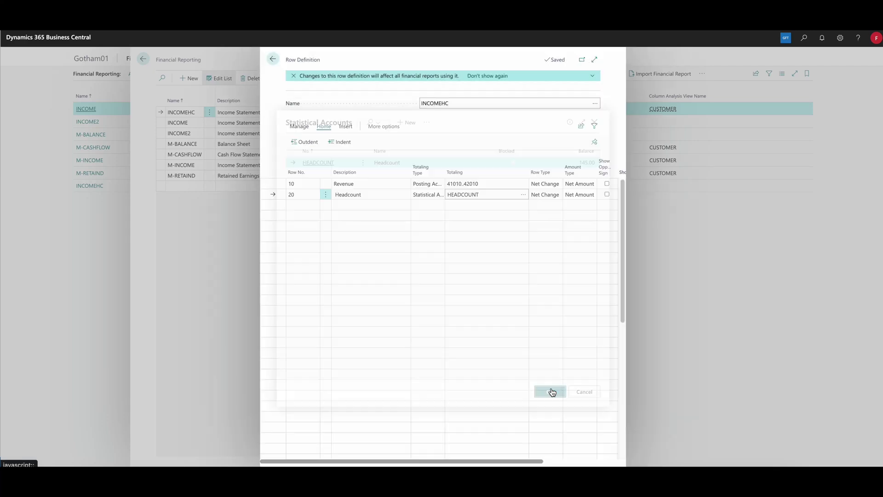
pyautogui.click(299, 205)
# - Add row 30 'Rev by Headcount' as a Formula row with 10/20
pyautogui.write('30')
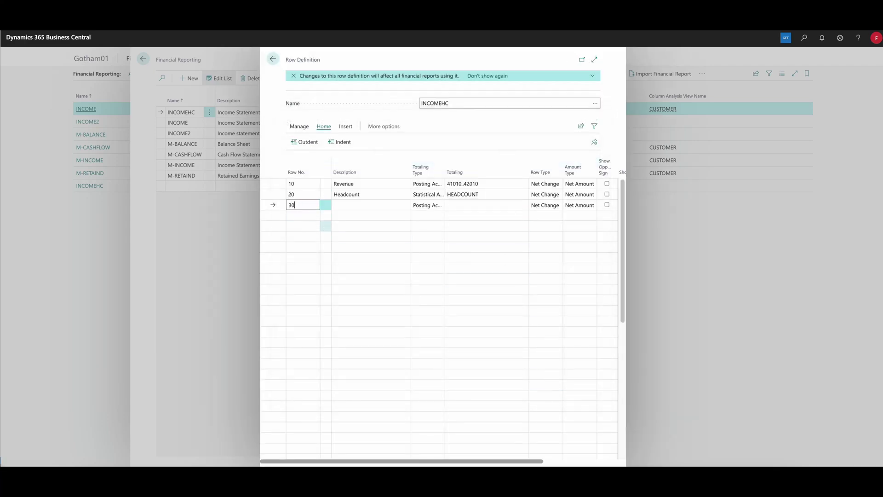
pyautogui.click(371, 205)
pyautogui.write('Rev by H')
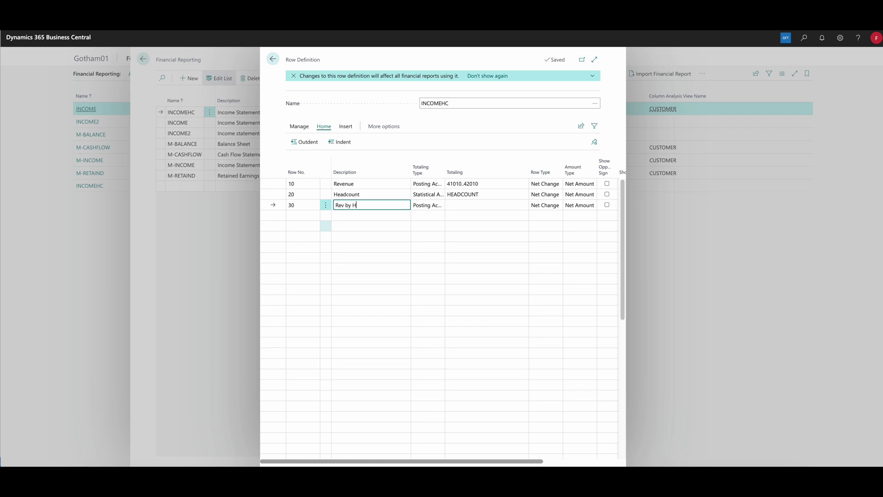
pyautogui.write('eadcount')
pyautogui.press('Tab')
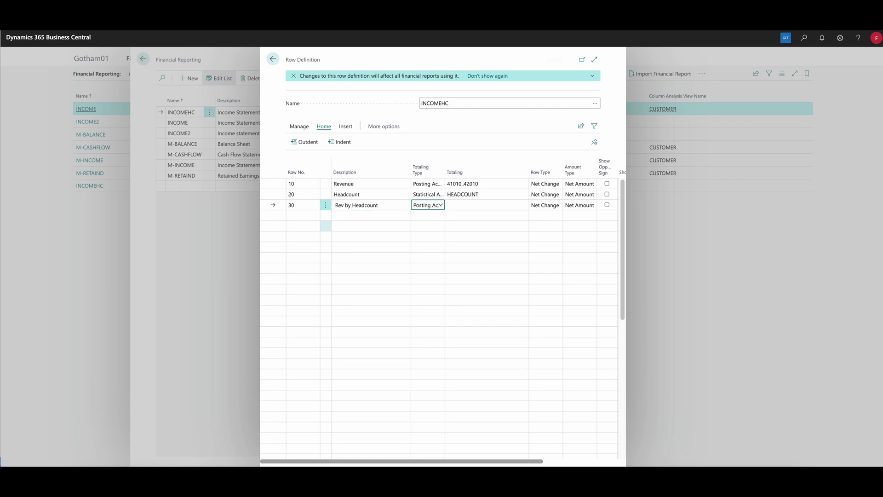
pyautogui.click(438, 208)
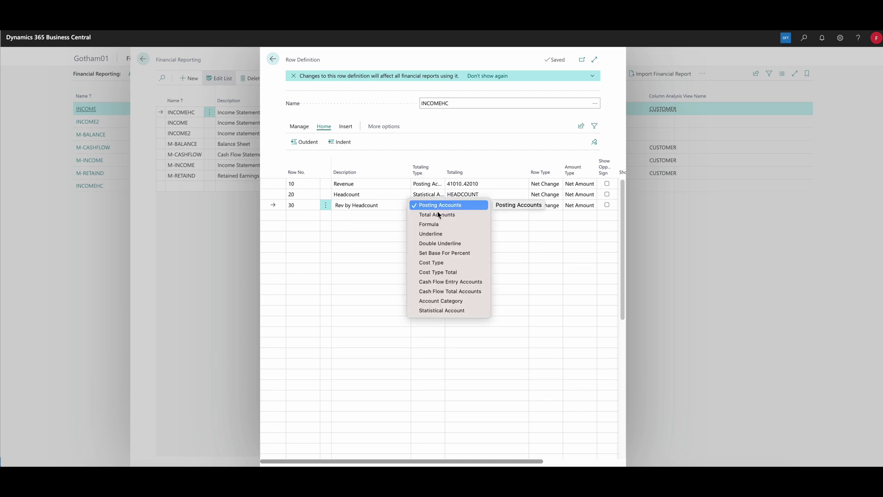
pyautogui.click(428, 224)
pyautogui.click(493, 205)
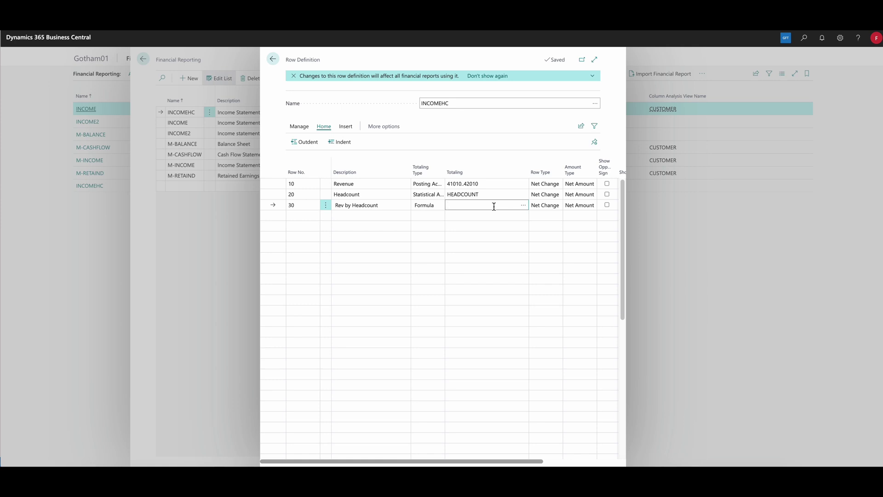
pyautogui.write('10/20')
pyautogui.press('Tab')
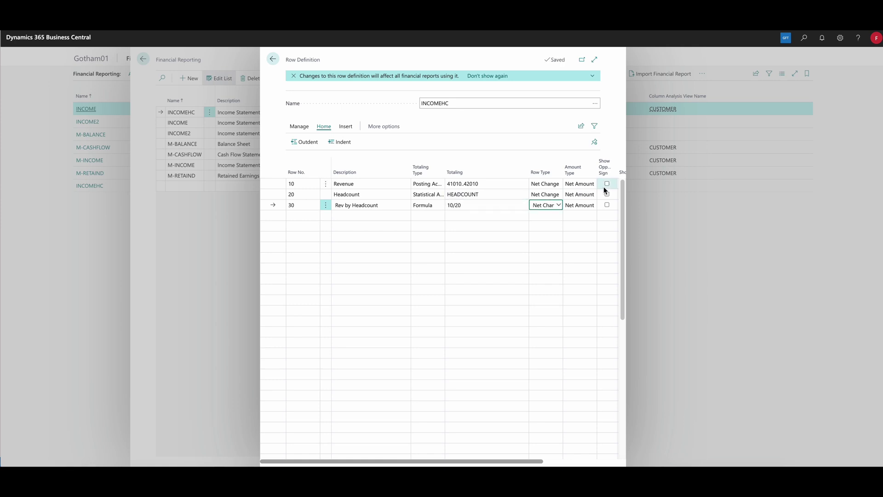
# - Tick Show Opp. Sign on rows 10 and 30 and close the row definition
pyautogui.click(606, 183)
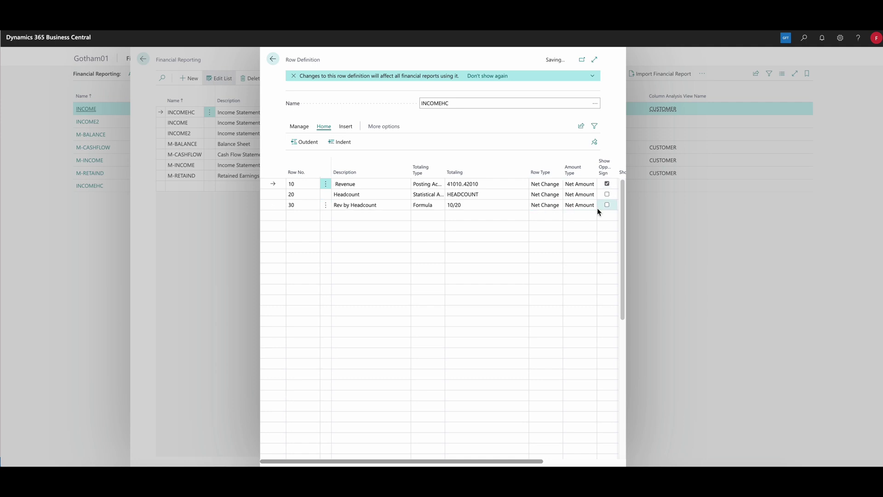
pyautogui.click(606, 205)
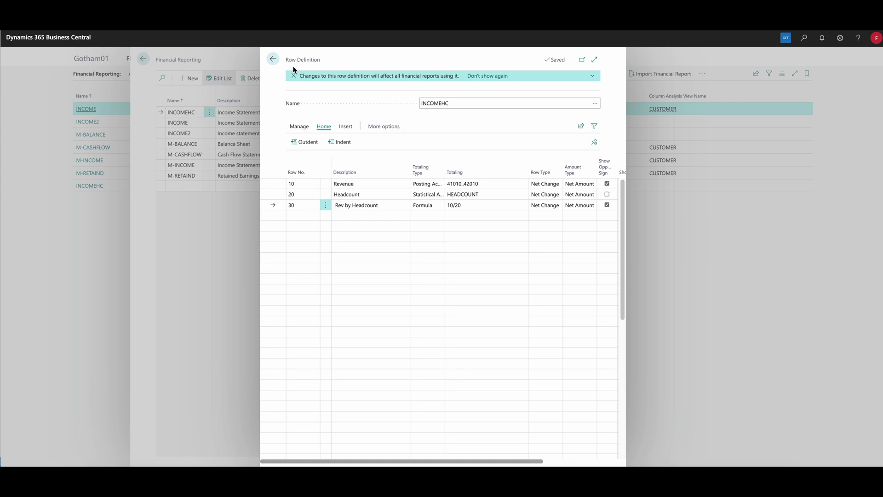
pyautogui.click(350, 215)
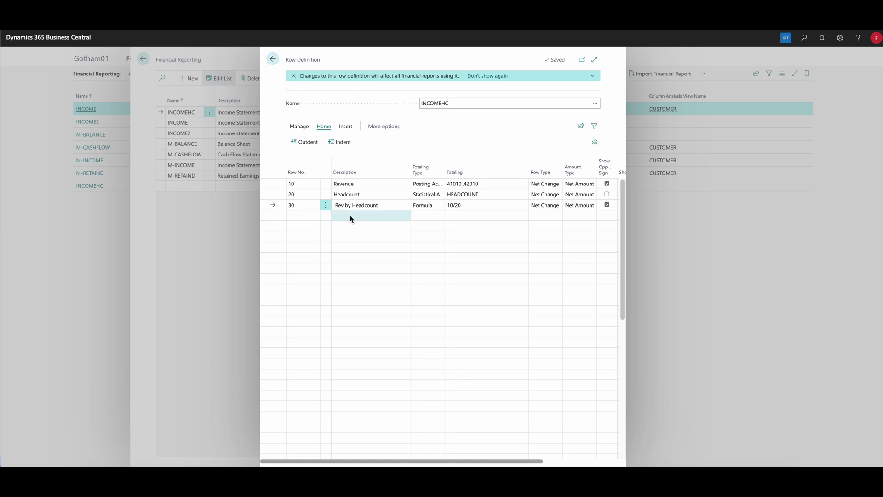
pyautogui.click(272, 60)
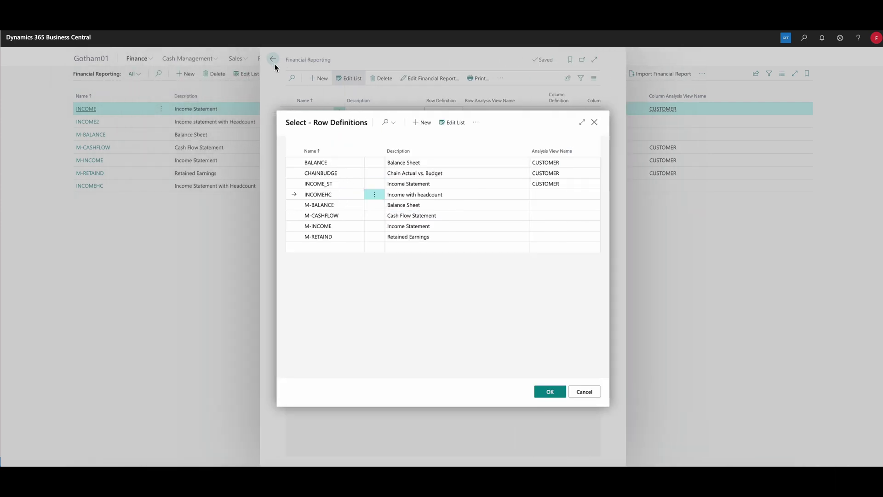
# - Assign row definition INCOMEHC and column definition MONTHS to the report
pyautogui.click(540, 391)
pyautogui.click(500, 112)
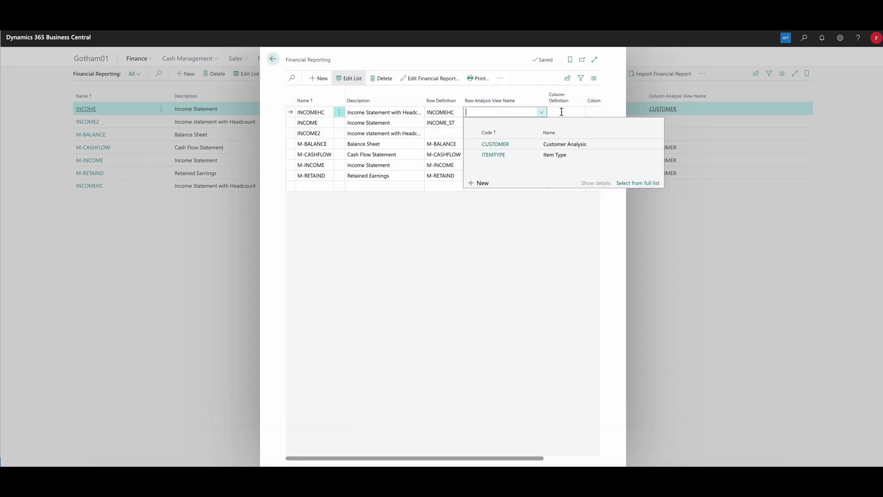
pyautogui.click(565, 113)
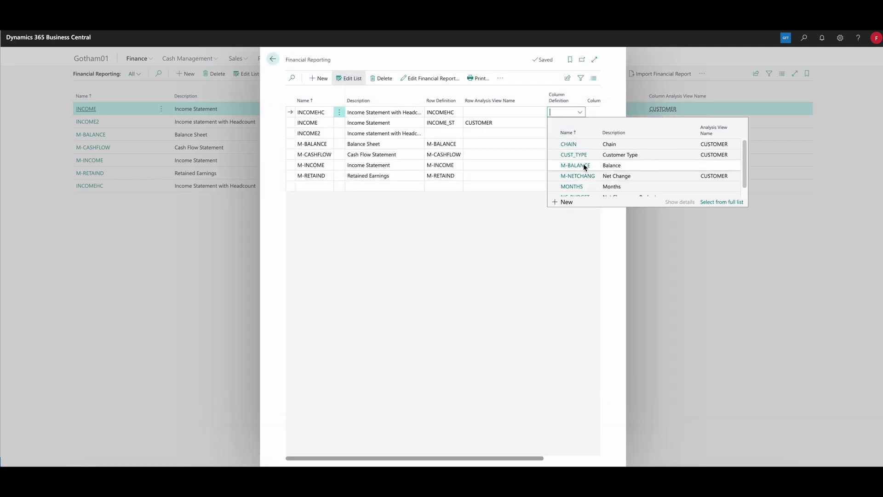
pyautogui.click(572, 186)
pyautogui.click(499, 113)
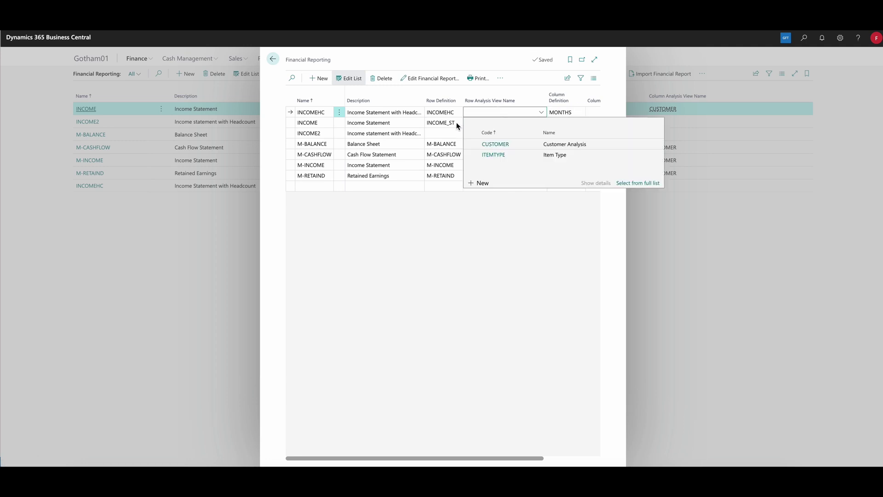
pyautogui.click(442, 112)
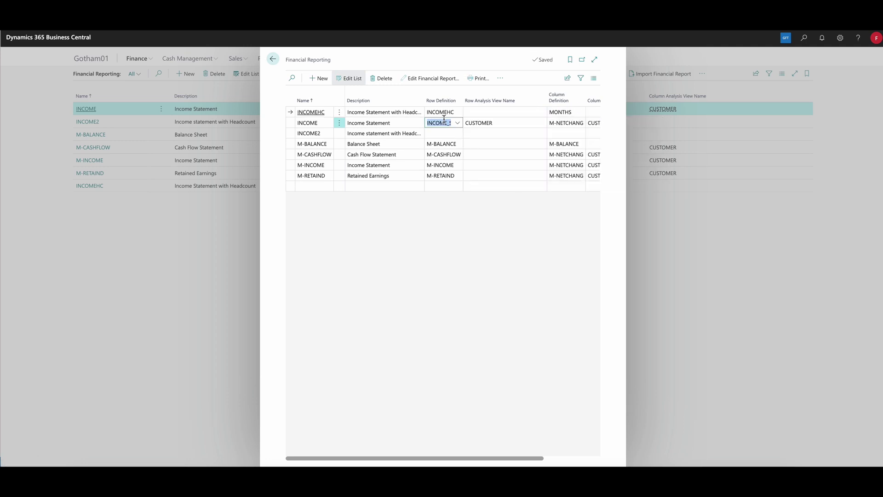
# - Back on the financial reporting list, open the INCOMEHC report
pyautogui.click(273, 59)
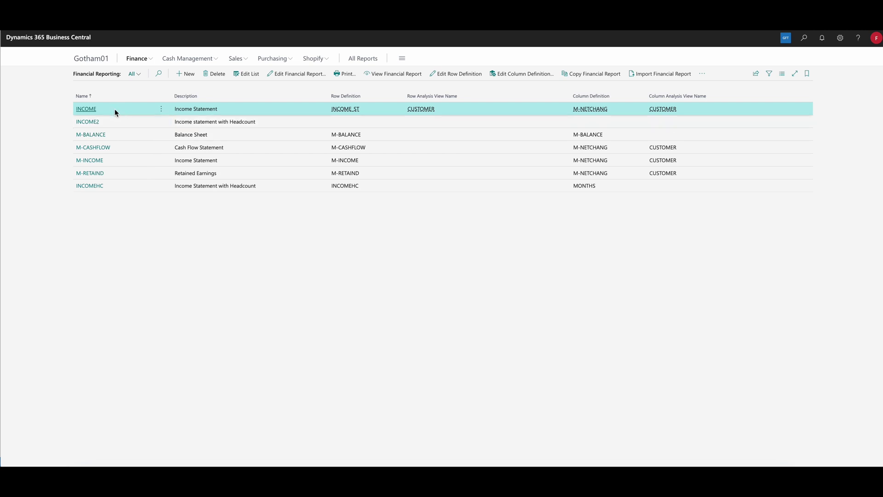
pyautogui.click(269, 188)
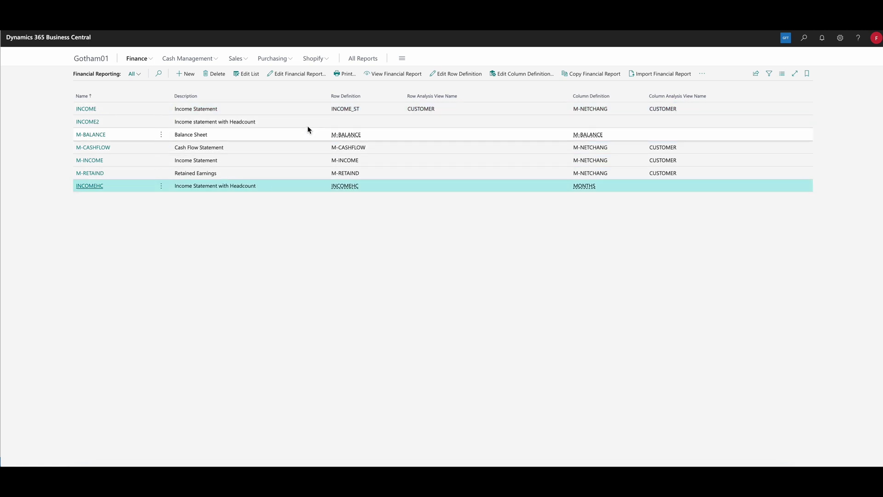
pyautogui.click(401, 76)
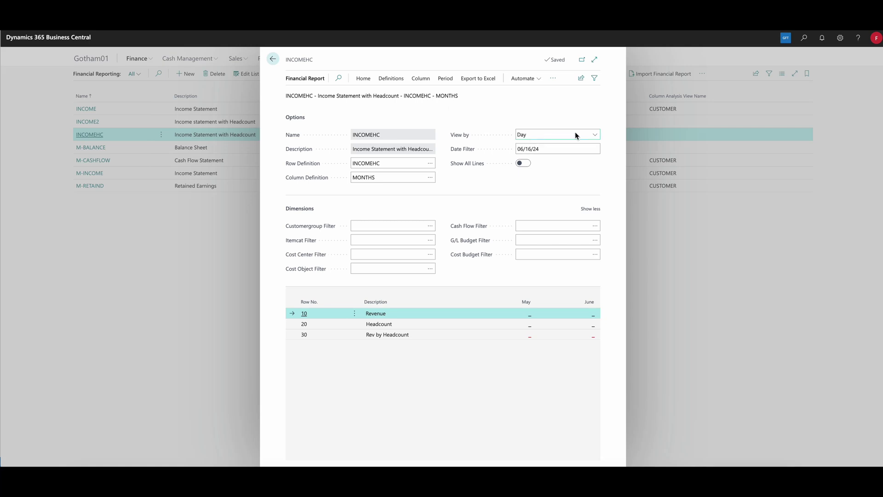
# - View INCOMEHC by Month and move the date filter to May
pyautogui.click(594, 135)
pyautogui.click(571, 153)
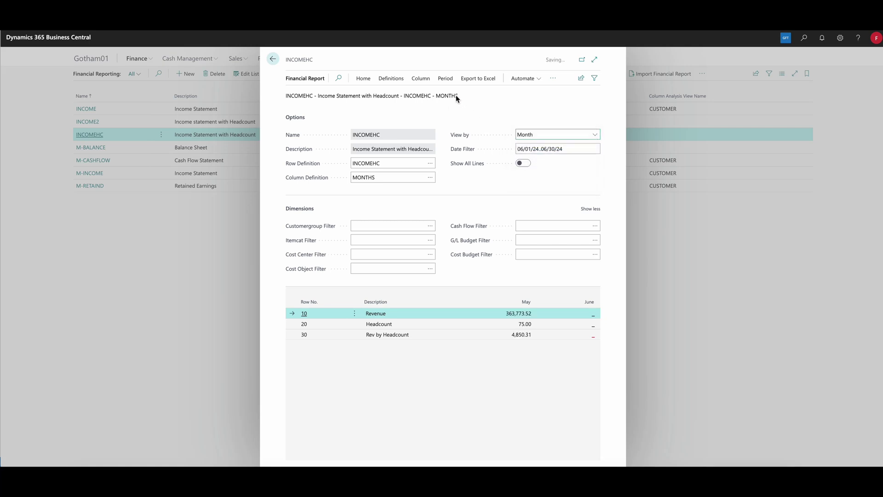
pyautogui.click(445, 78)
pyautogui.click(350, 95)
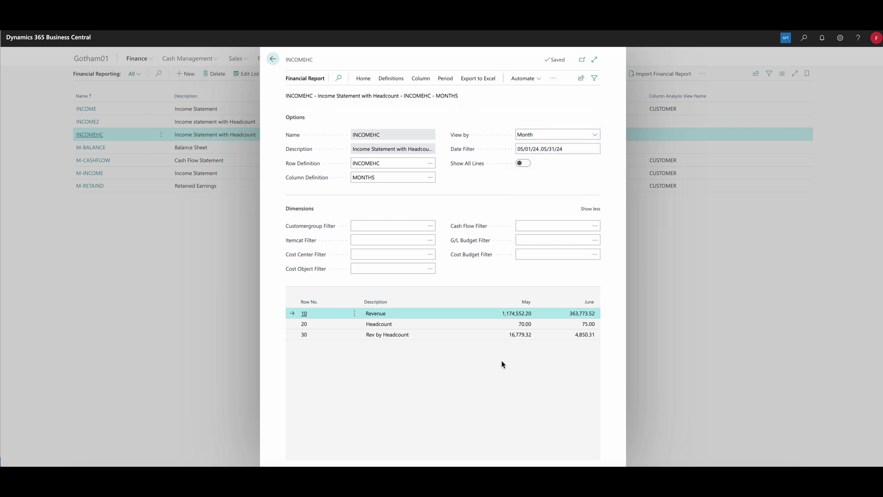